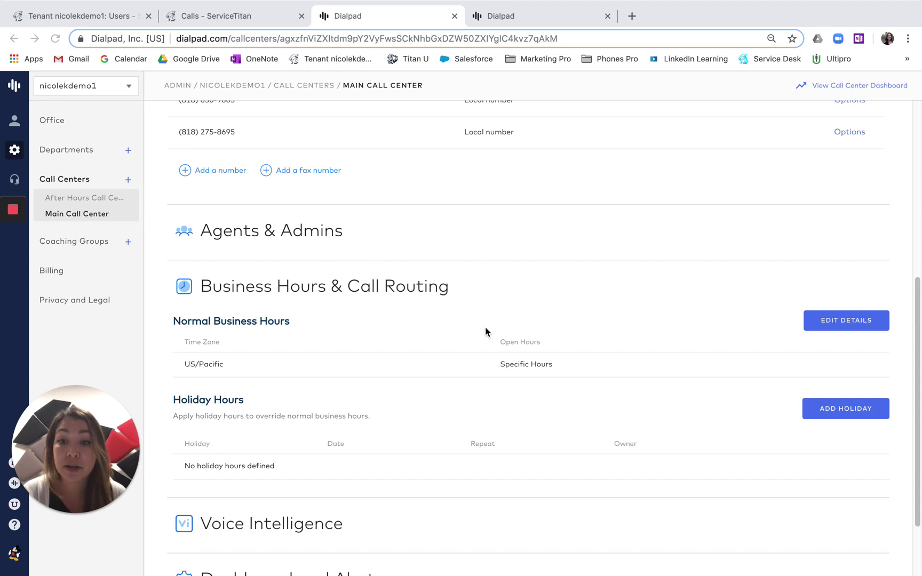
- Go to the Main Call Center's admin settings, down to Business Hours & Call Routing
click(15, 153)
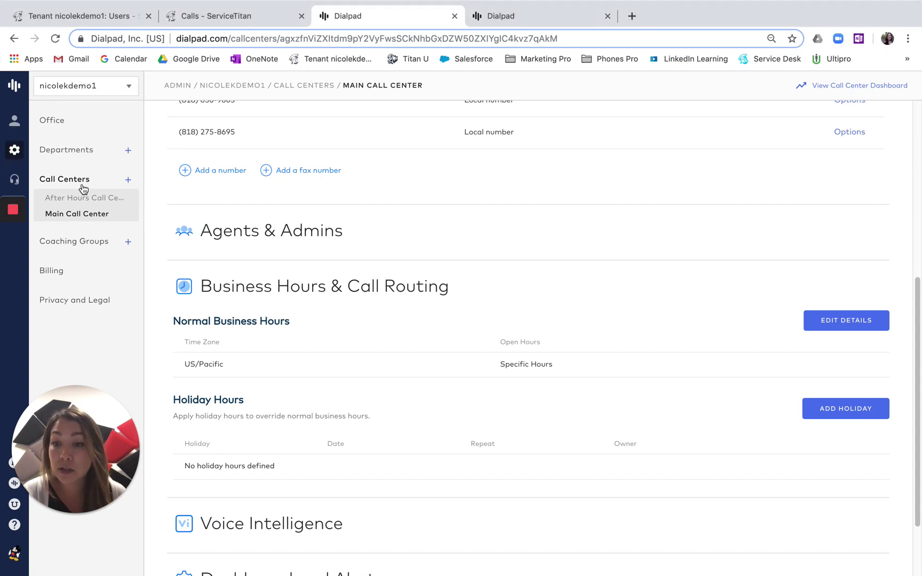
click(74, 215)
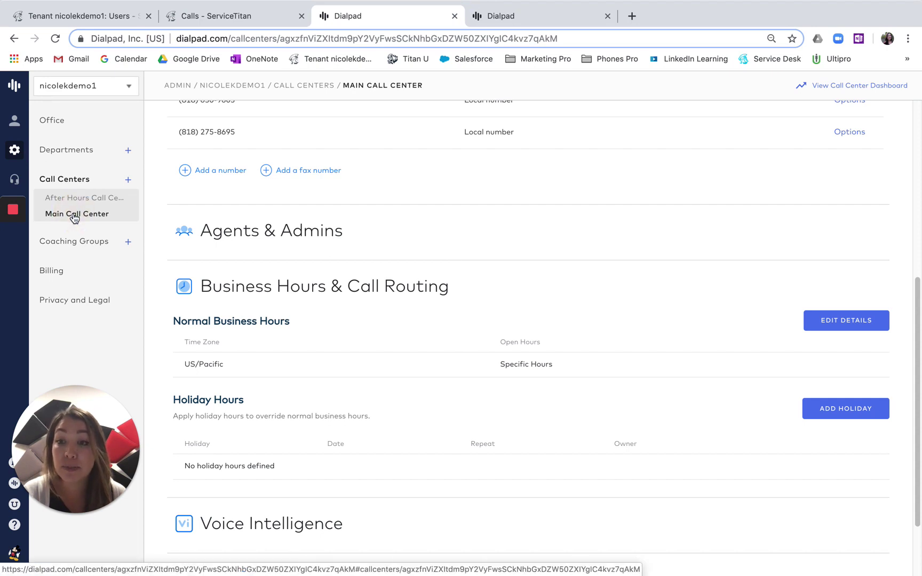
scroll(252, 295, down, 1)
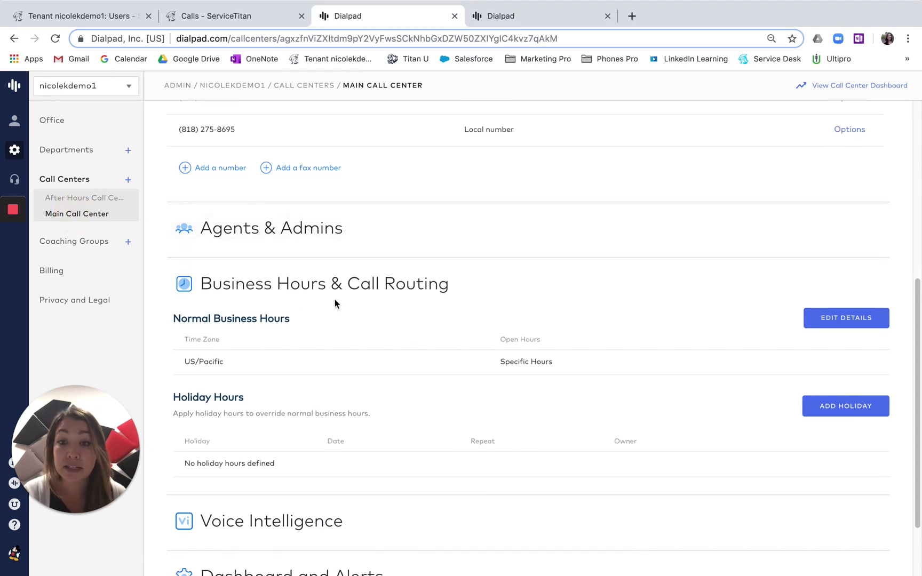
- Edit the Main Call Center's business hours and view its closed-hours routing rules
click(845, 318)
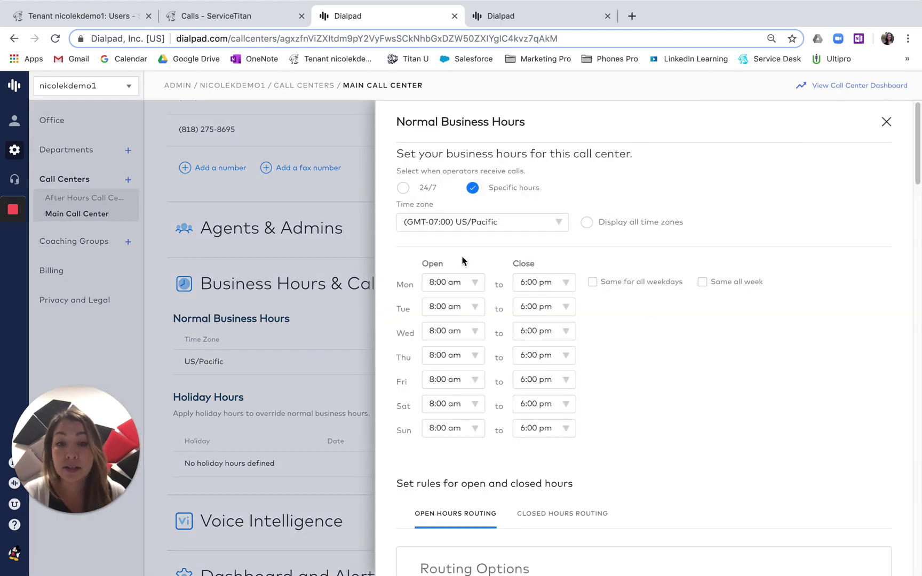
scroll(652, 382, down, 1)
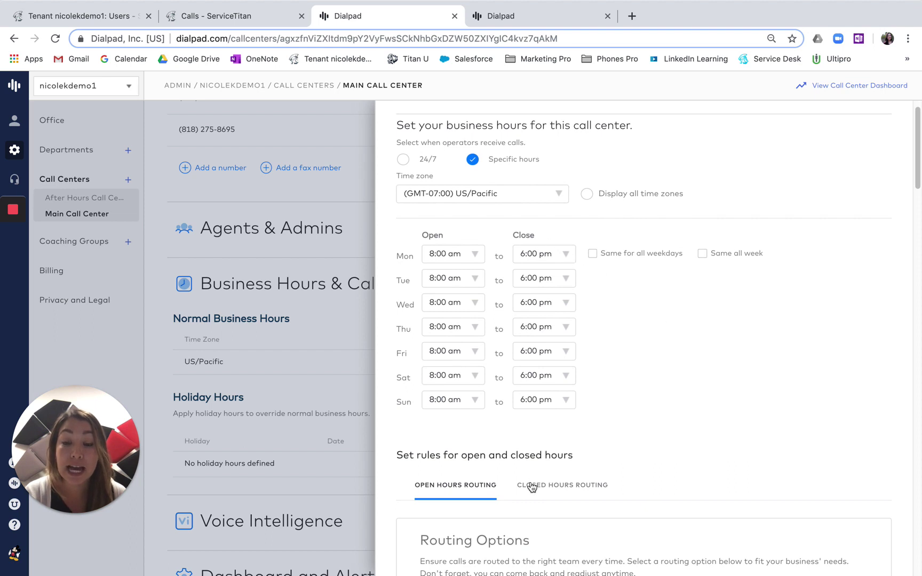
scroll(558, 454, down, 2)
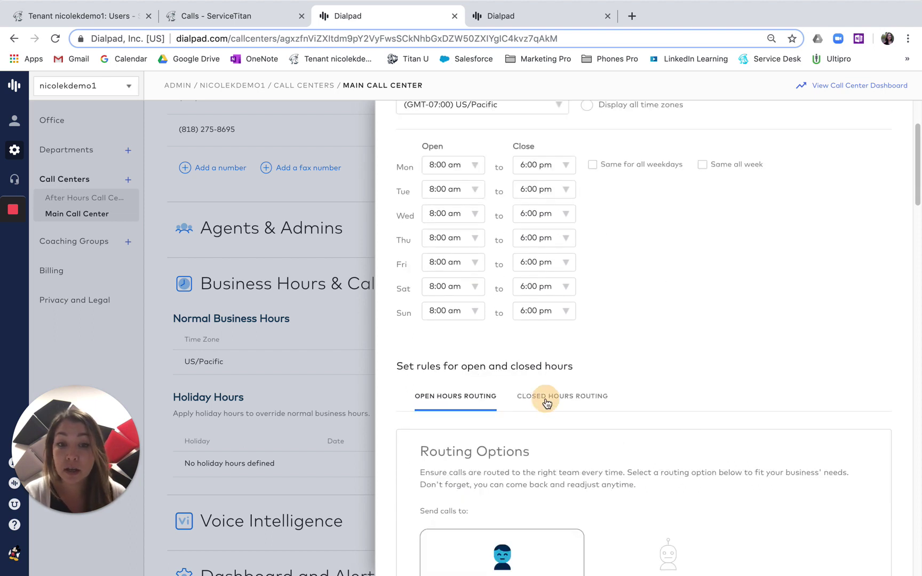
click(547, 398)
scroll(634, 349, down, 2)
scroll(685, 303, down, 2)
scroll(765, 290, down, 2)
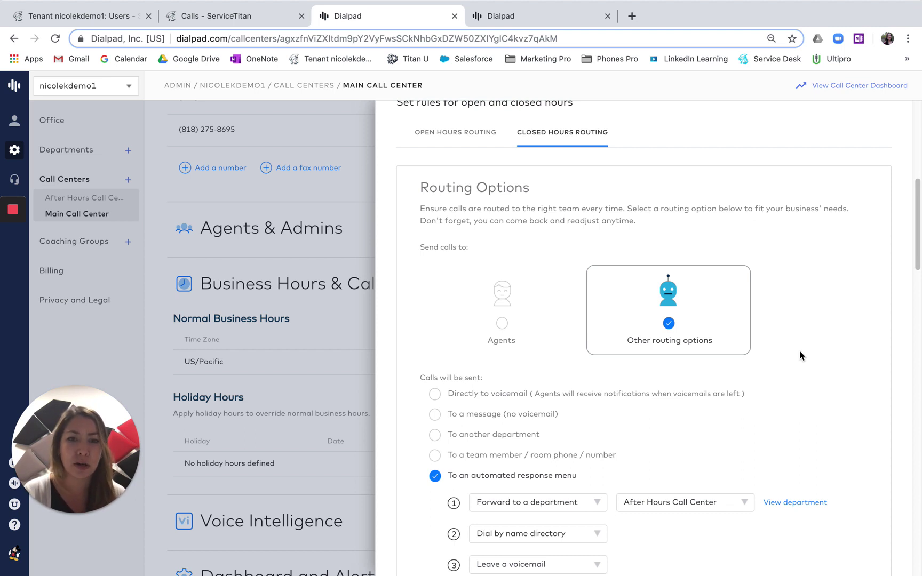
- Route the Main Call Center's closed-hours calls to the Managers department
click(434, 435)
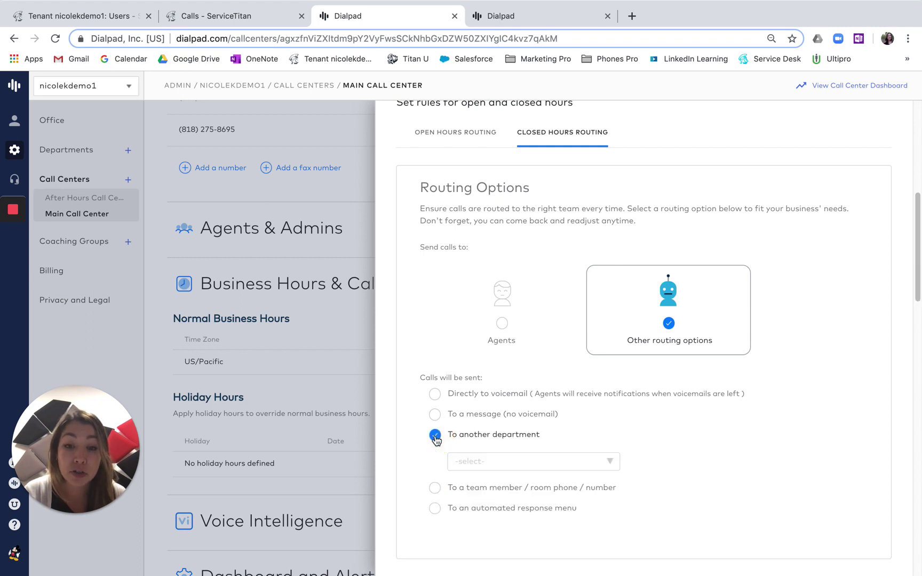
click(500, 462)
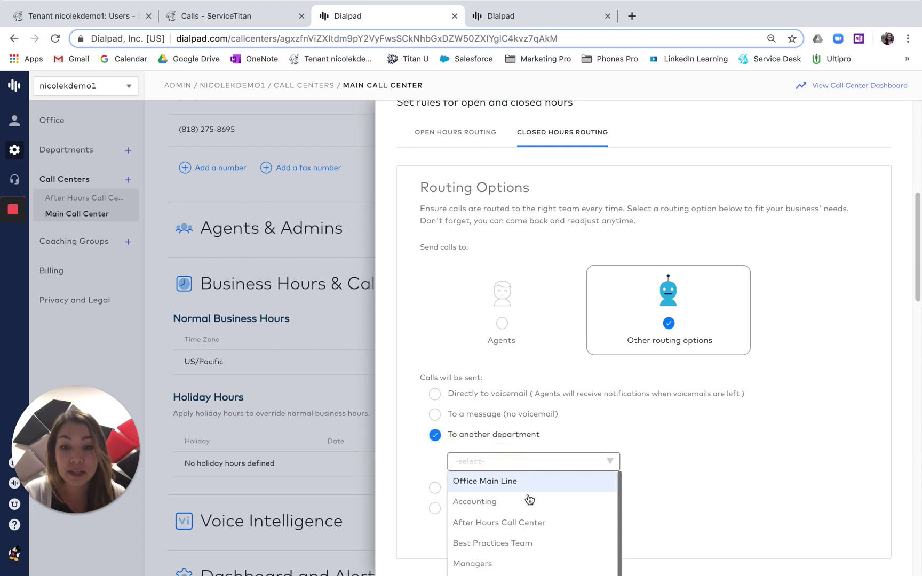
click(510, 569)
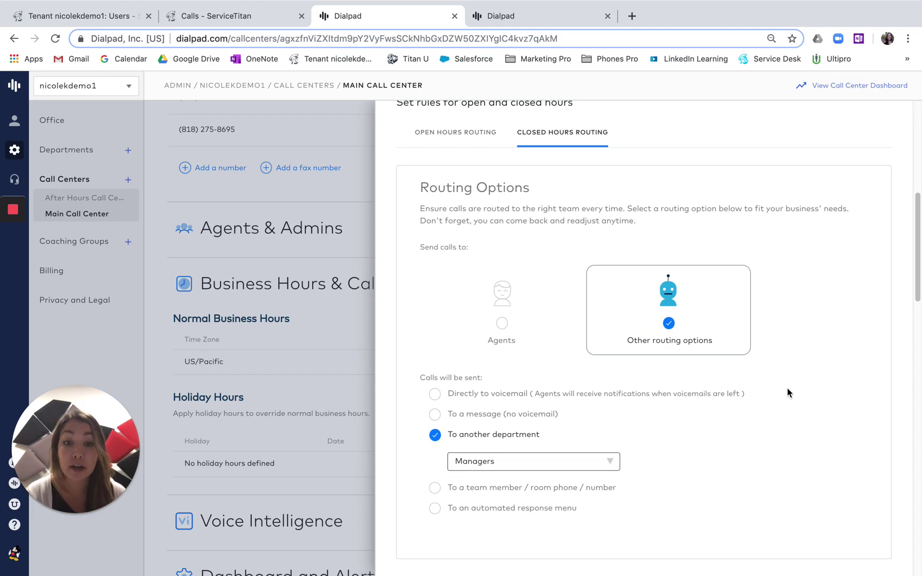
scroll(787, 393, down, 3)
scroll(832, 321, up, 10)
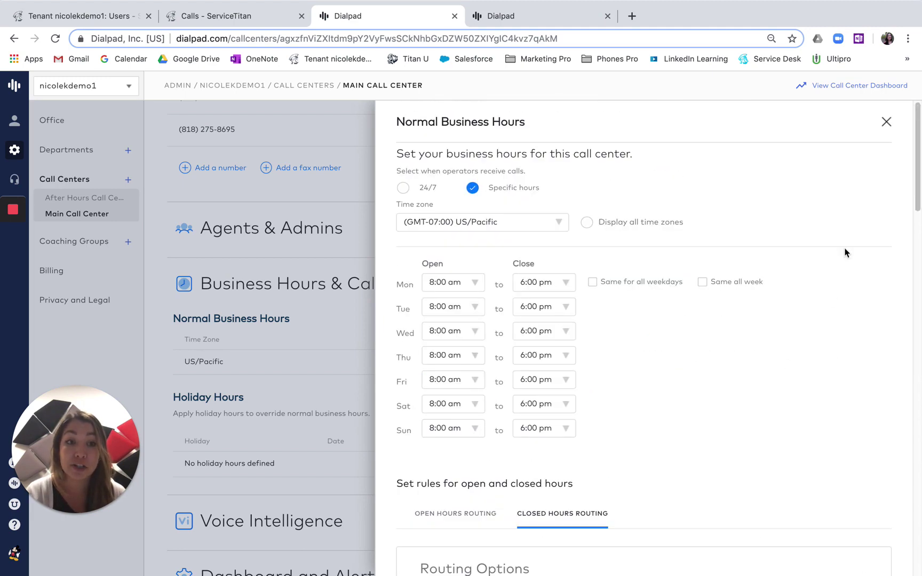
- Open the Managers department, expanding Assigned Operators & Phones and Business Hours & Call Routing
click(887, 122)
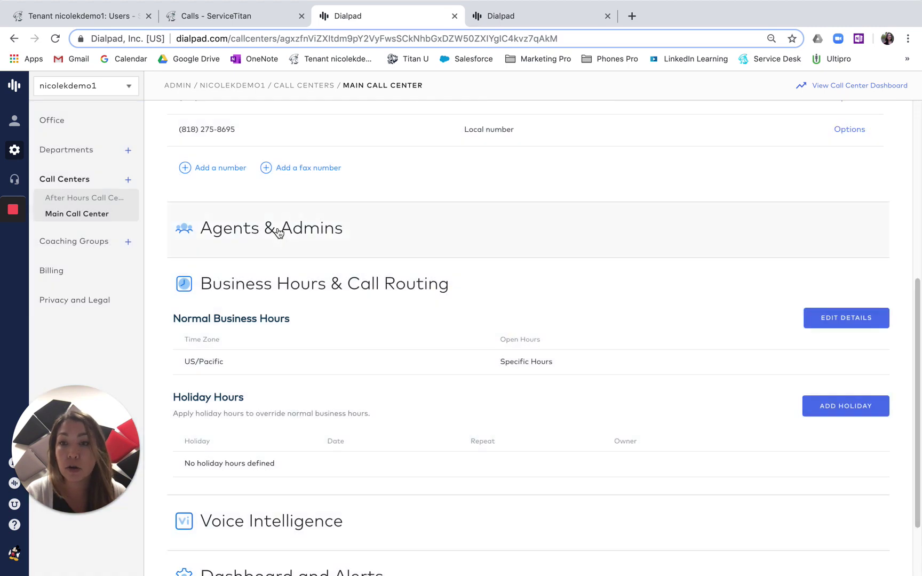
click(73, 152)
click(64, 201)
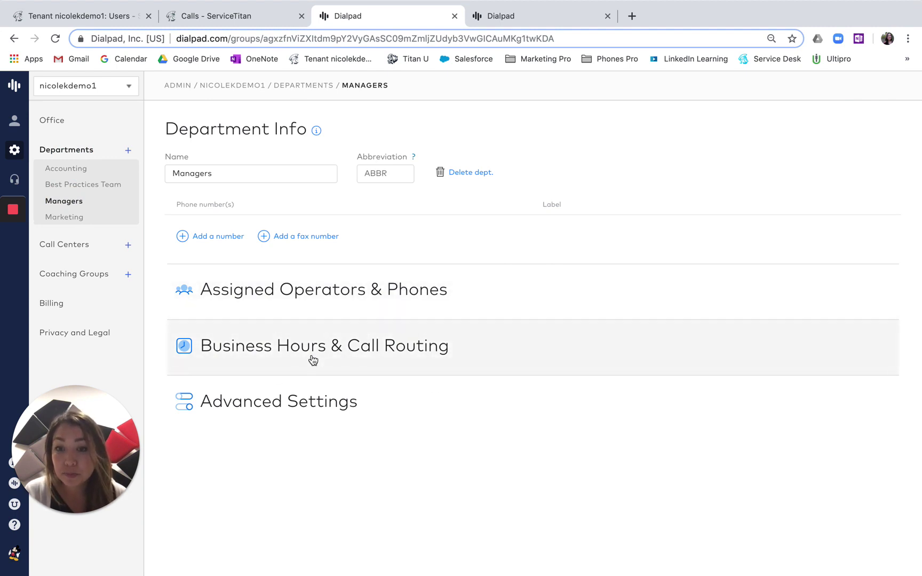
click(296, 300)
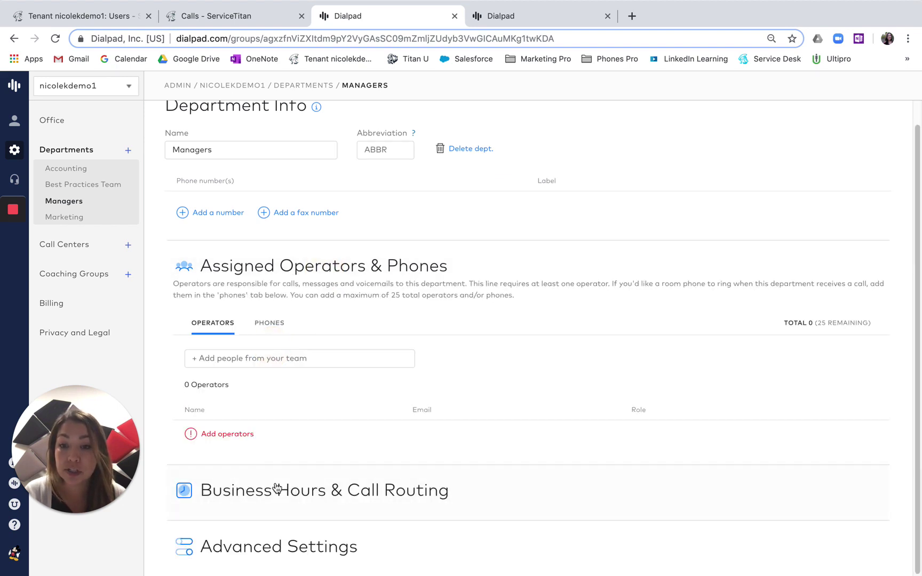
click(276, 490)
scroll(504, 288, down, 3)
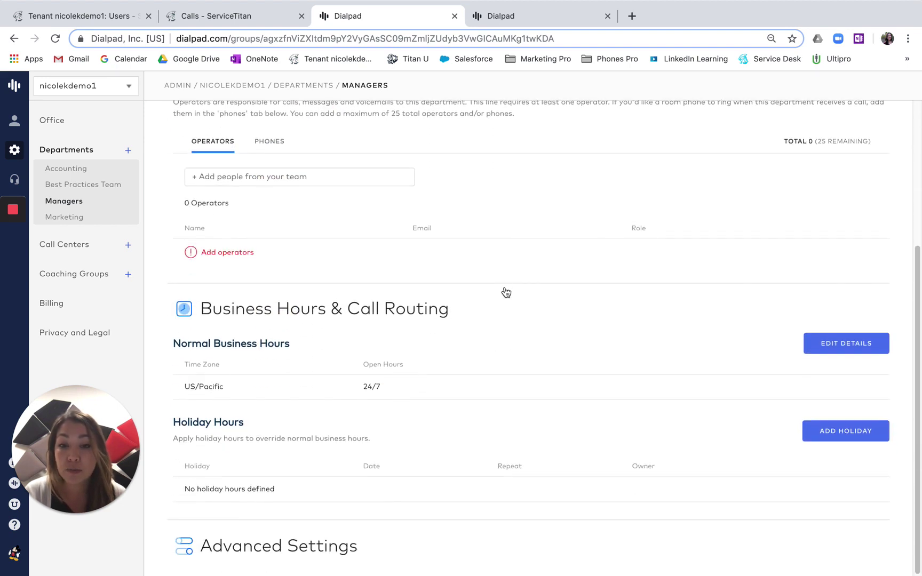
- Edit the Managers department's business hours to view its 24/7 fixed-order operator routing
click(834, 342)
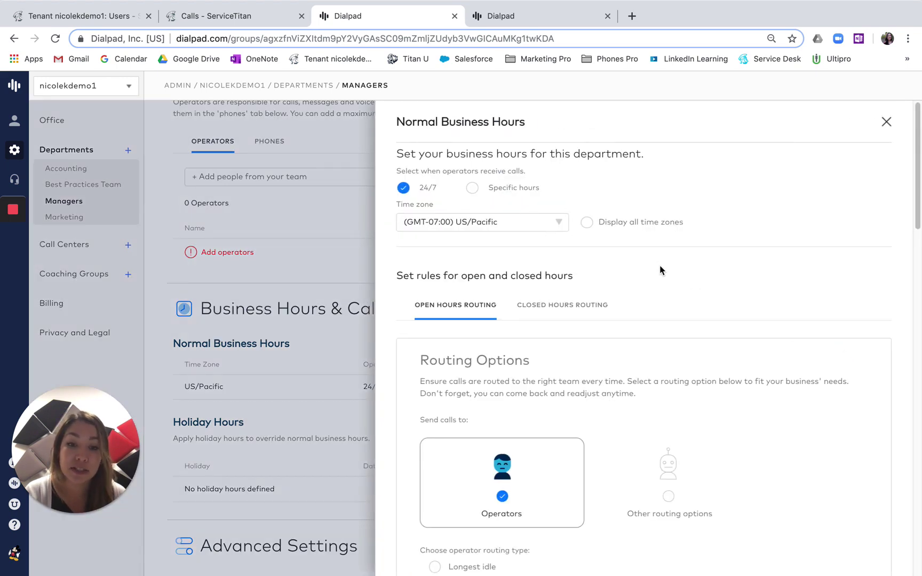
scroll(662, 270, down, 2)
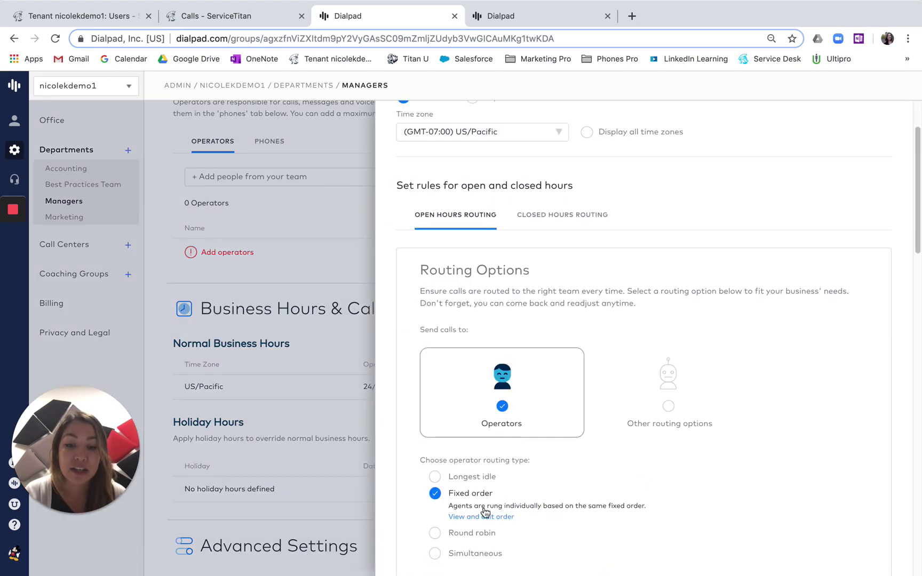
scroll(526, 513, down, 1)
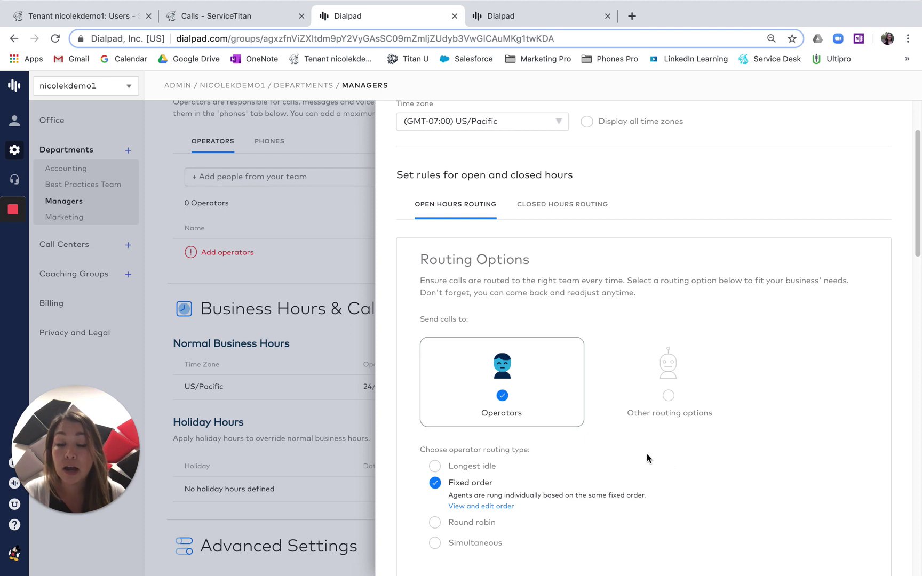
scroll(643, 441, down, 3)
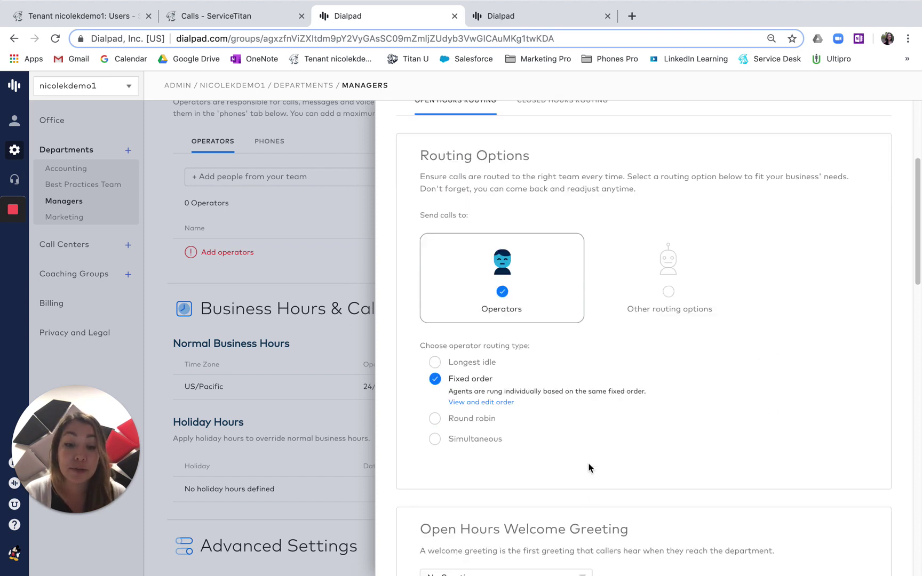